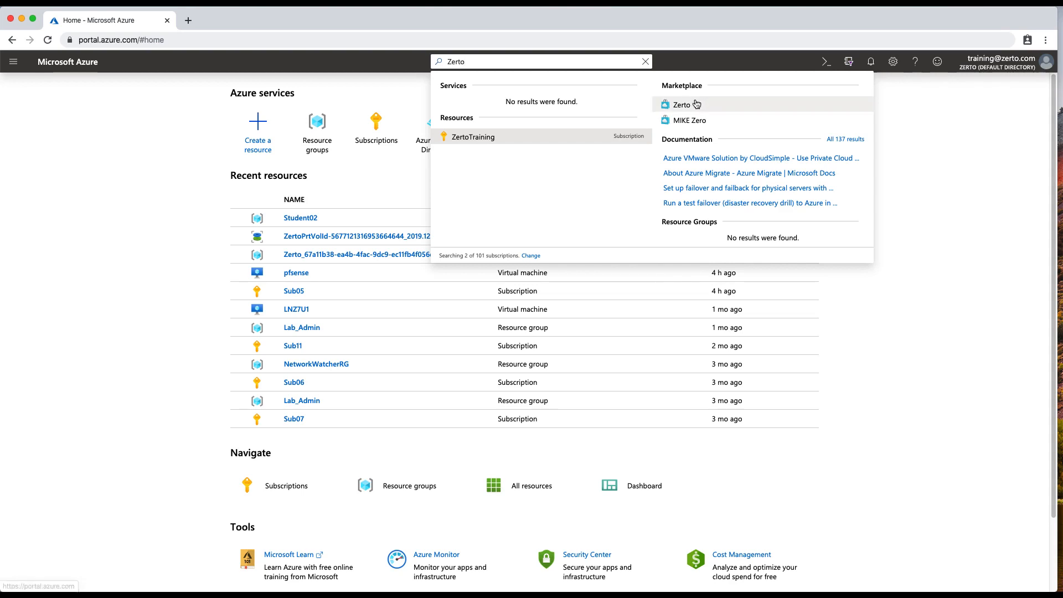
Step: Open the Zerto offering found in the Marketplace search results
left_click(690, 104)
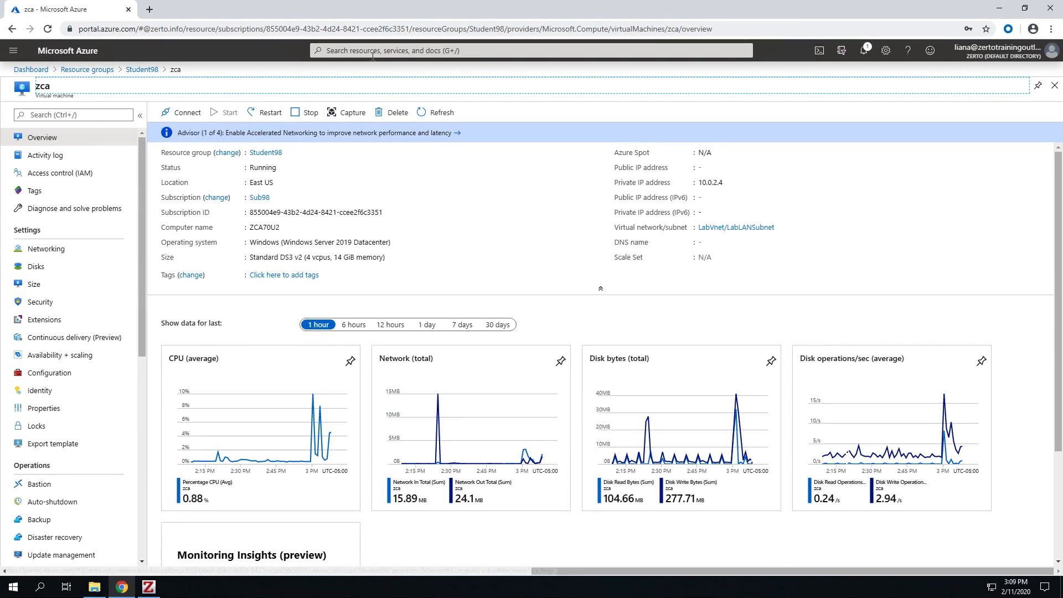
Step: Search the portal for managed identities and open the Managed Identities service
left_click(373, 54)
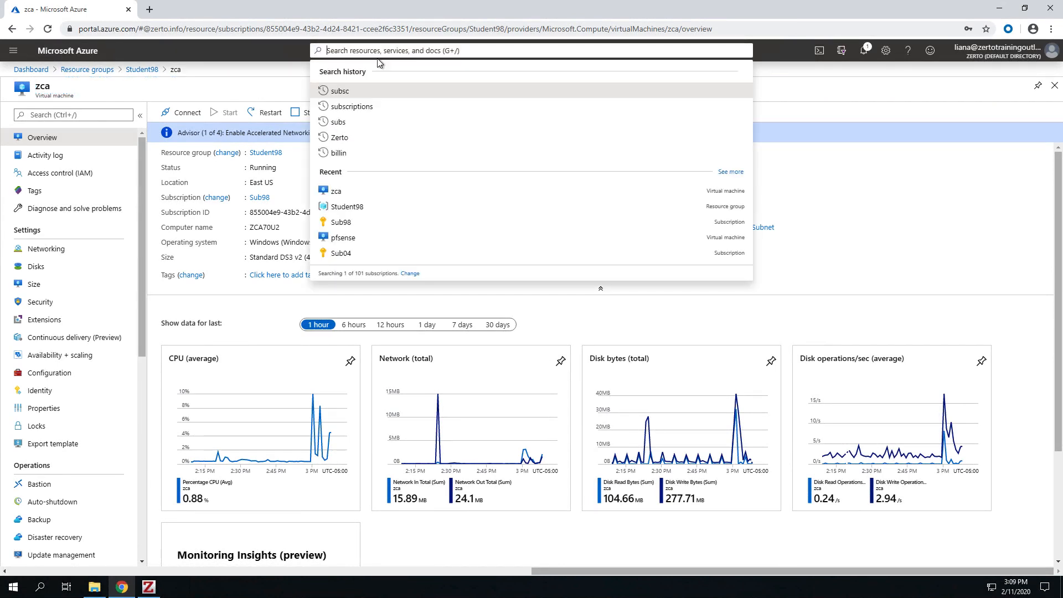
type("managed i")
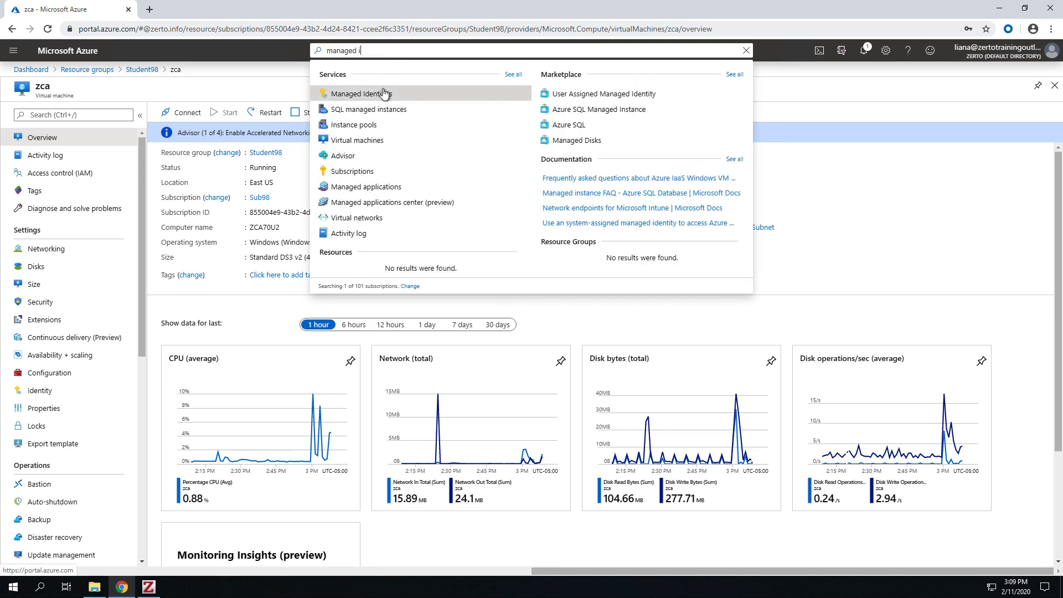
left_click(506, 93)
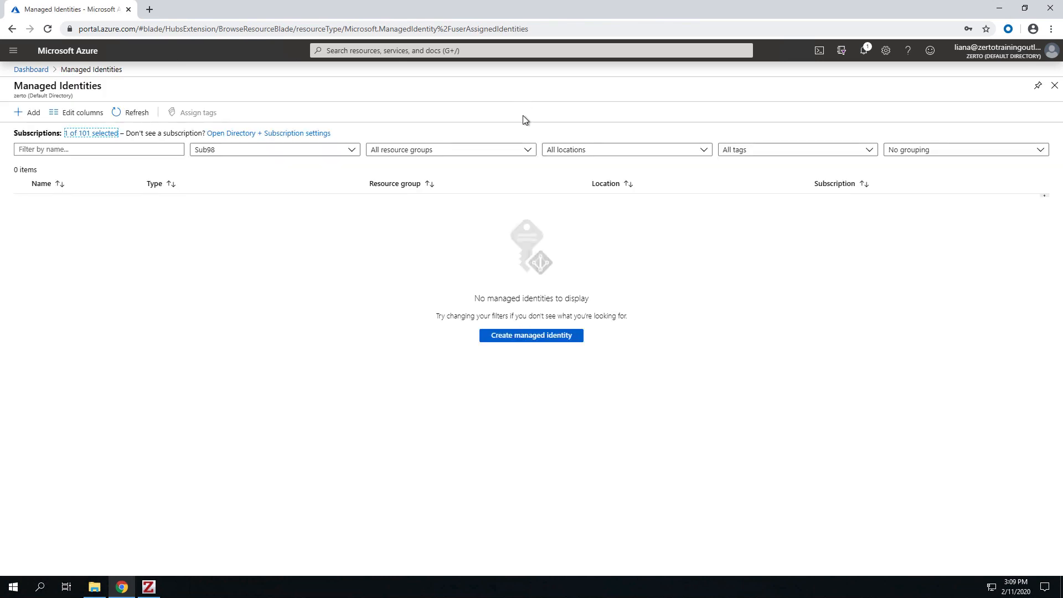
Step: Create a user-assigned managed identity named ZCA8 in the Student98 resource group
left_click(507, 341)
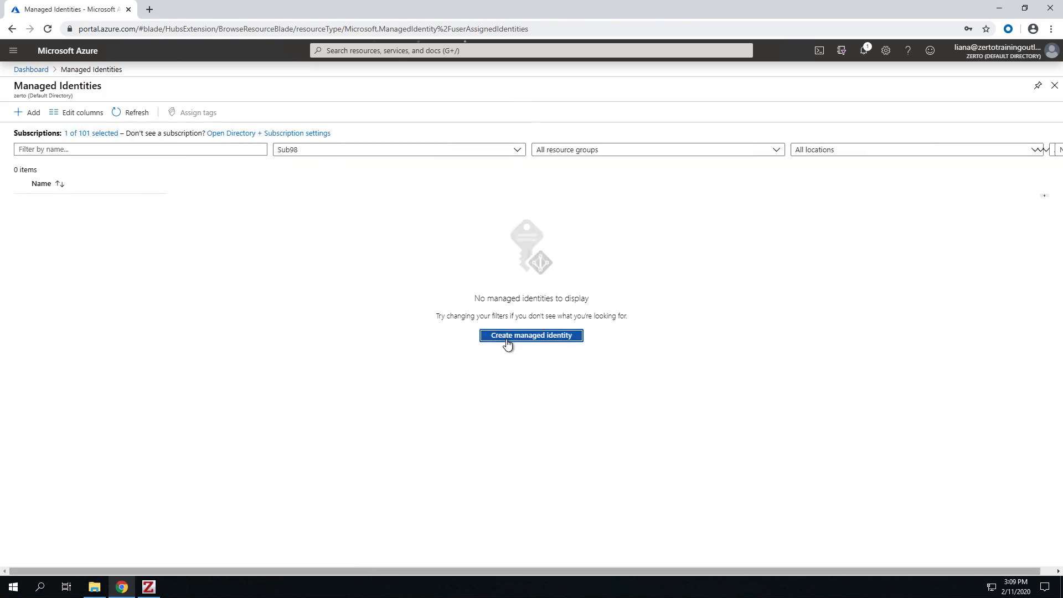
type("zcA")
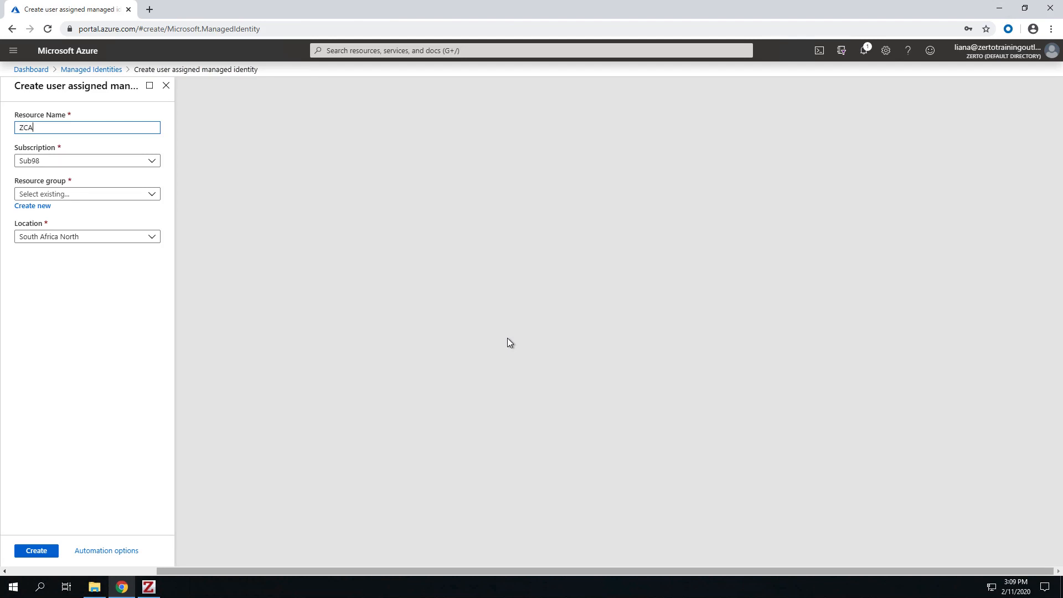
type("8")
left_click(150, 197)
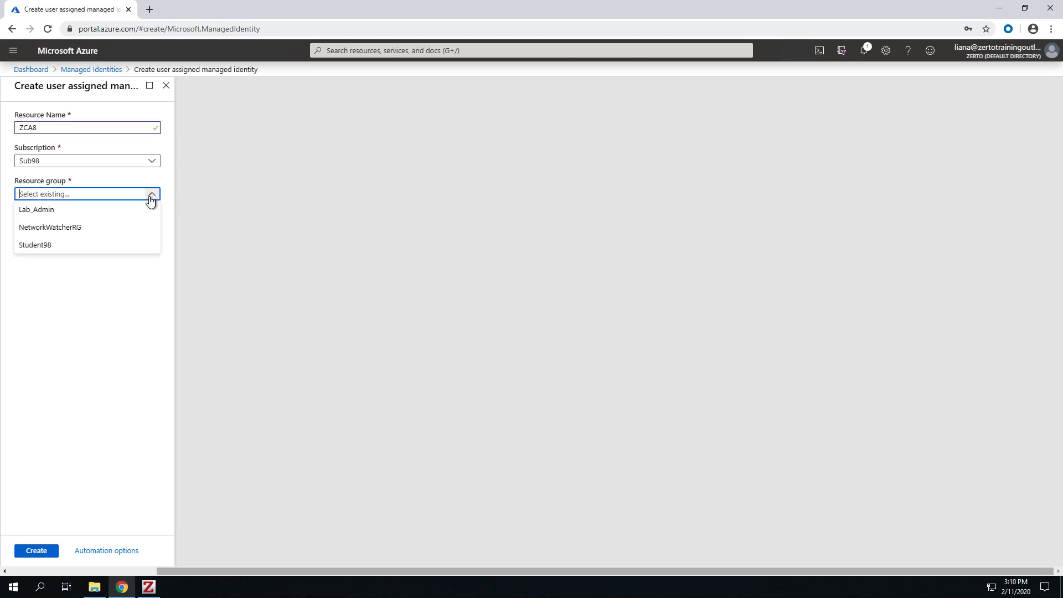
left_click(137, 248)
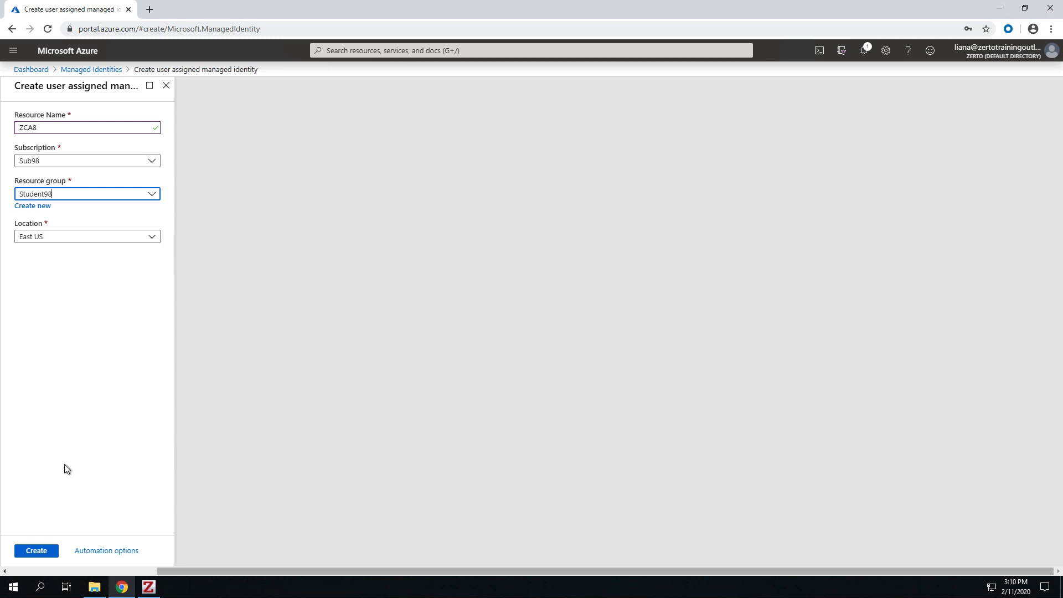
left_click(38, 548)
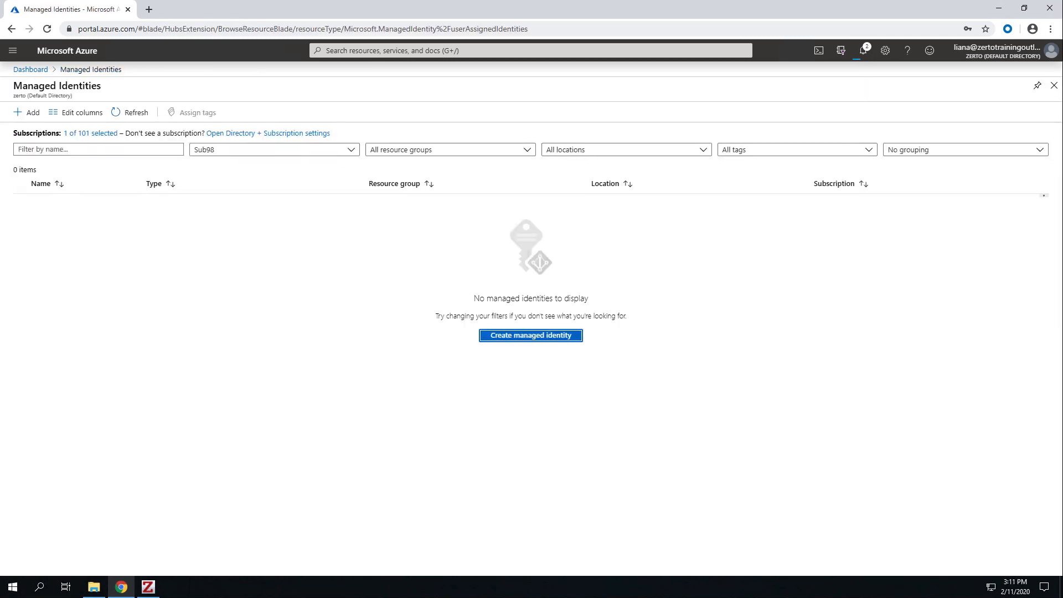
Step: Open the access control (IAM) settings of the Sub98 subscription
left_click(14, 50)
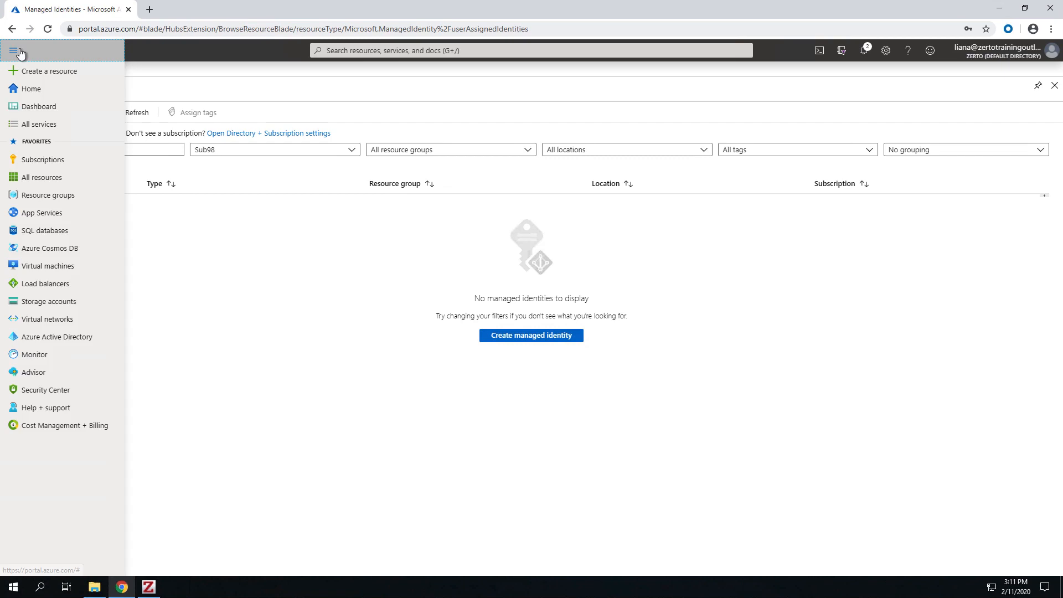
left_click(57, 162)
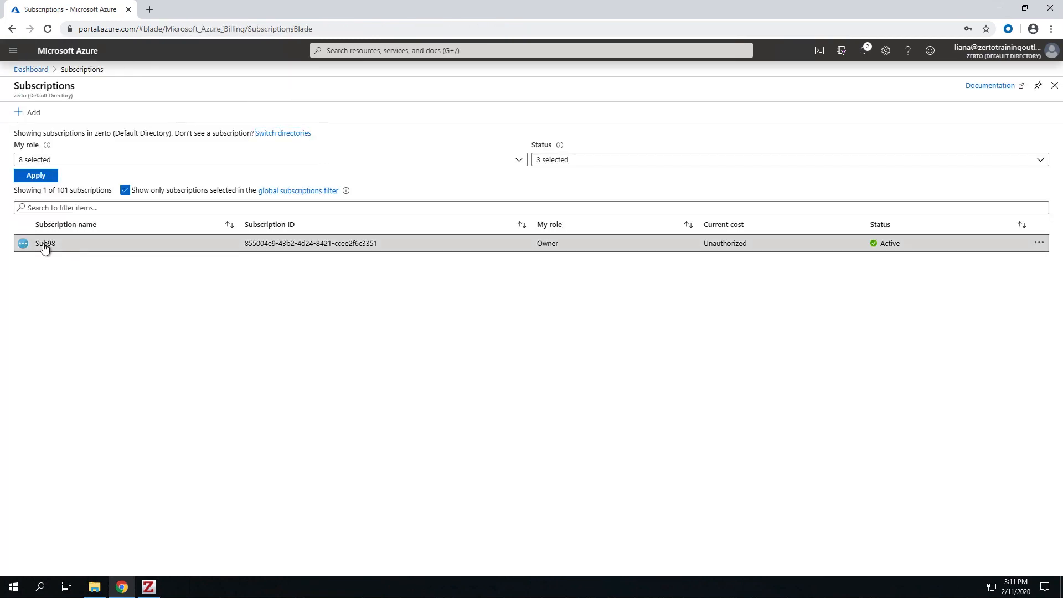
left_click(45, 247)
left_click(234, 173)
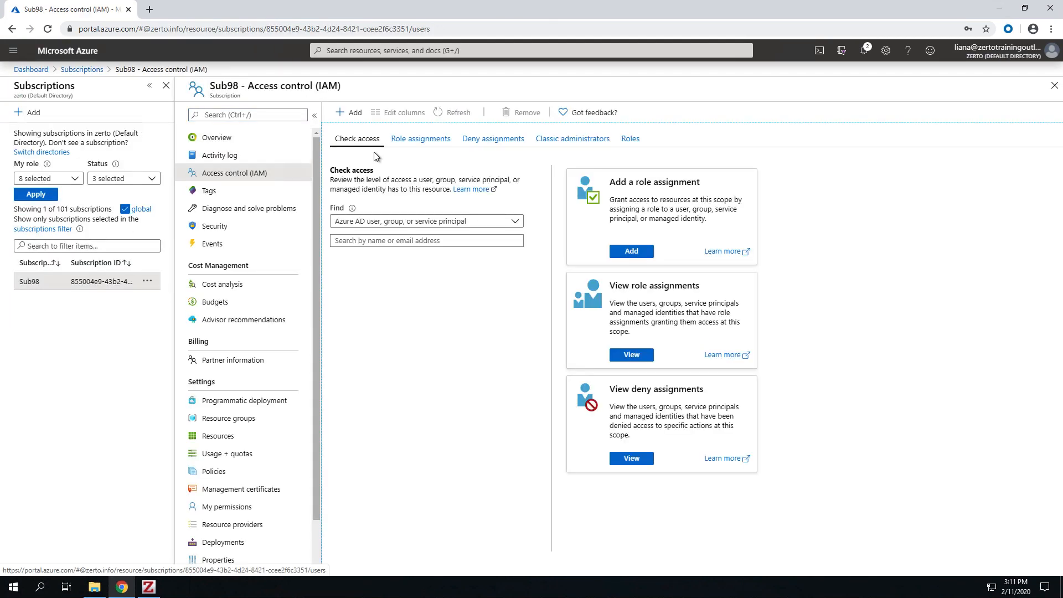
Step: Assign the Owner role on the Sub98 subscription to the user-assigned managed identity ZCA8
left_click(631, 251)
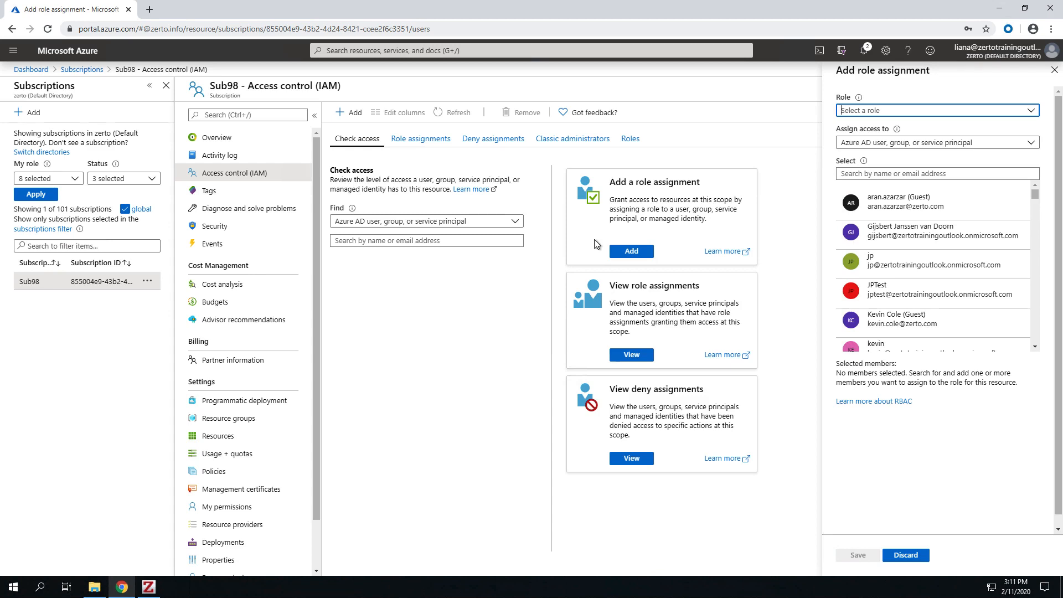
type("owner")
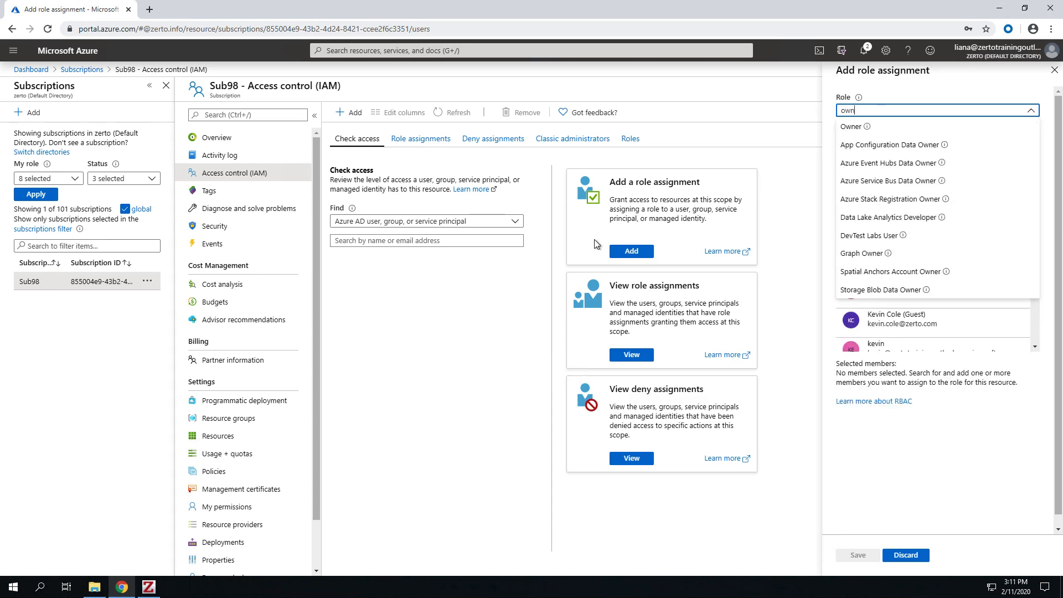
left_click(850, 133)
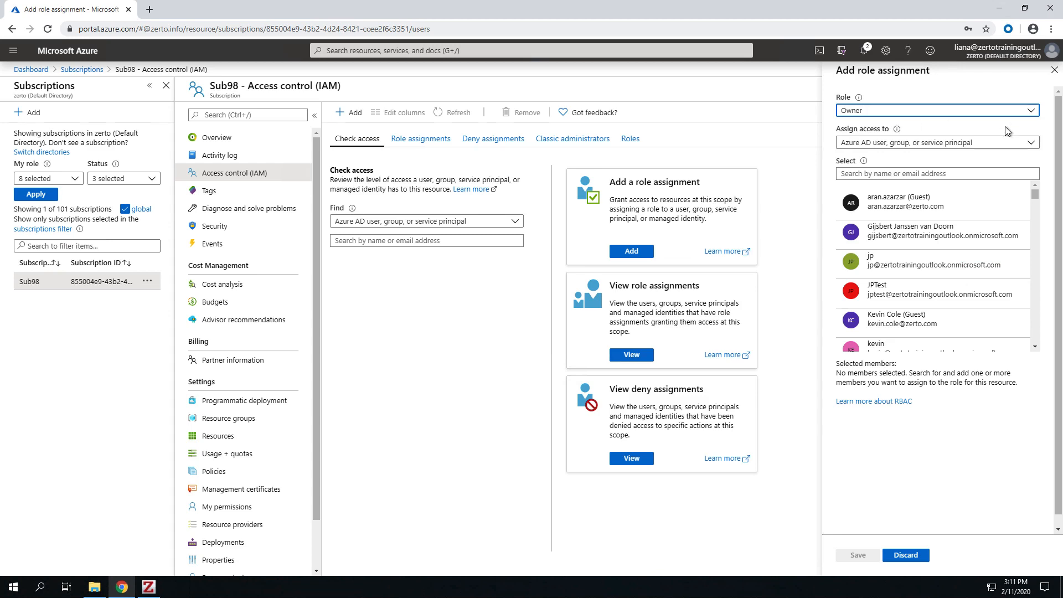
left_click(1001, 144)
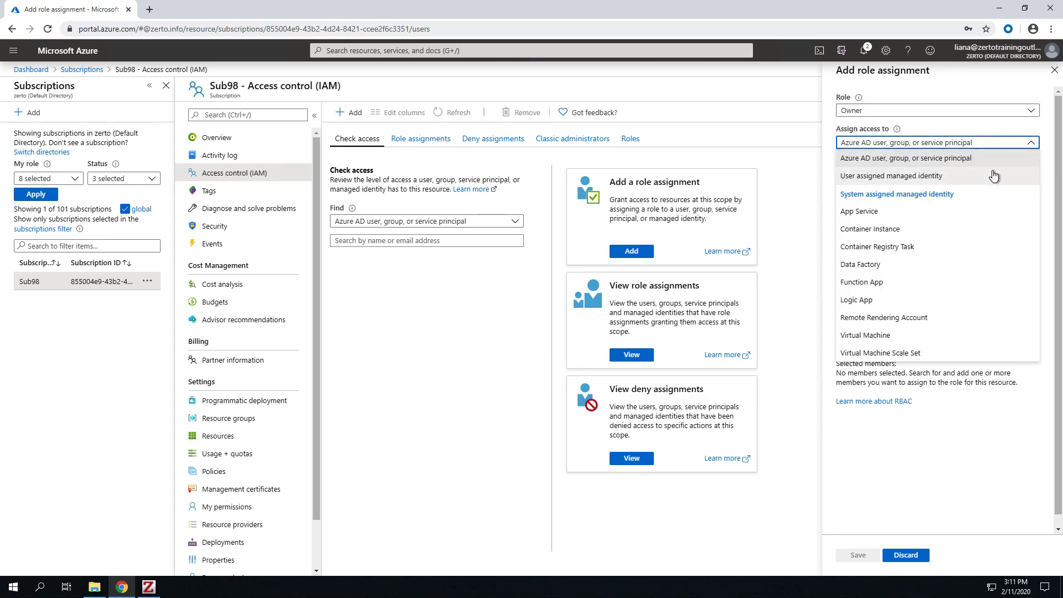
left_click(994, 161)
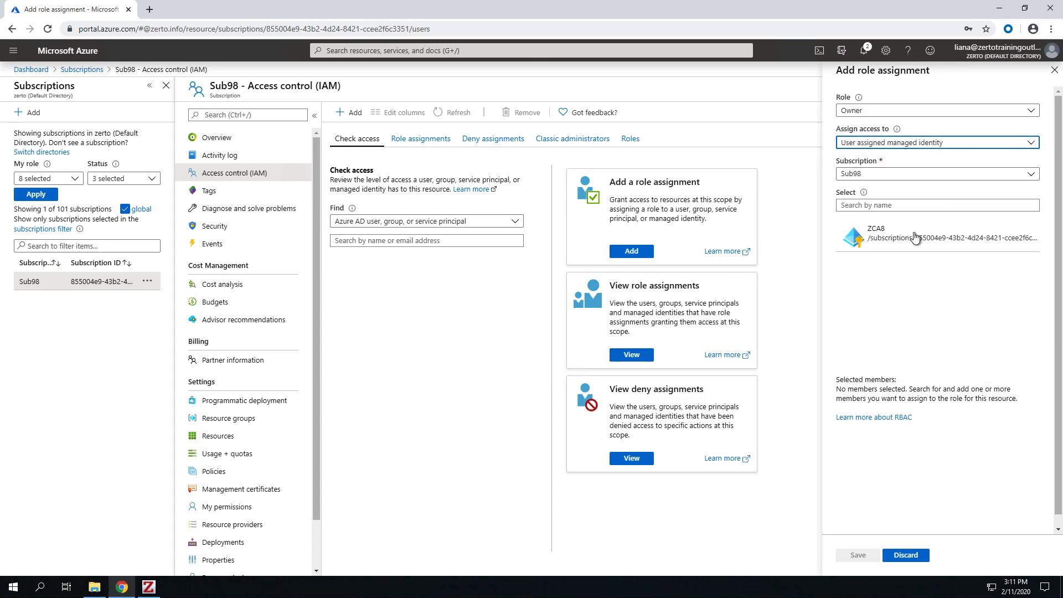
left_click(904, 239)
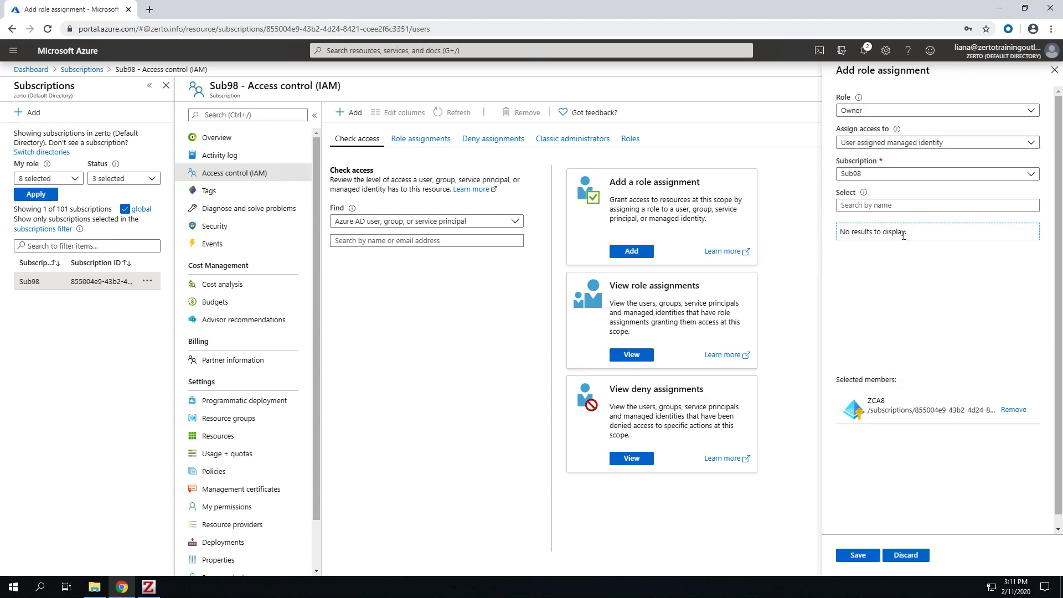
left_click(856, 555)
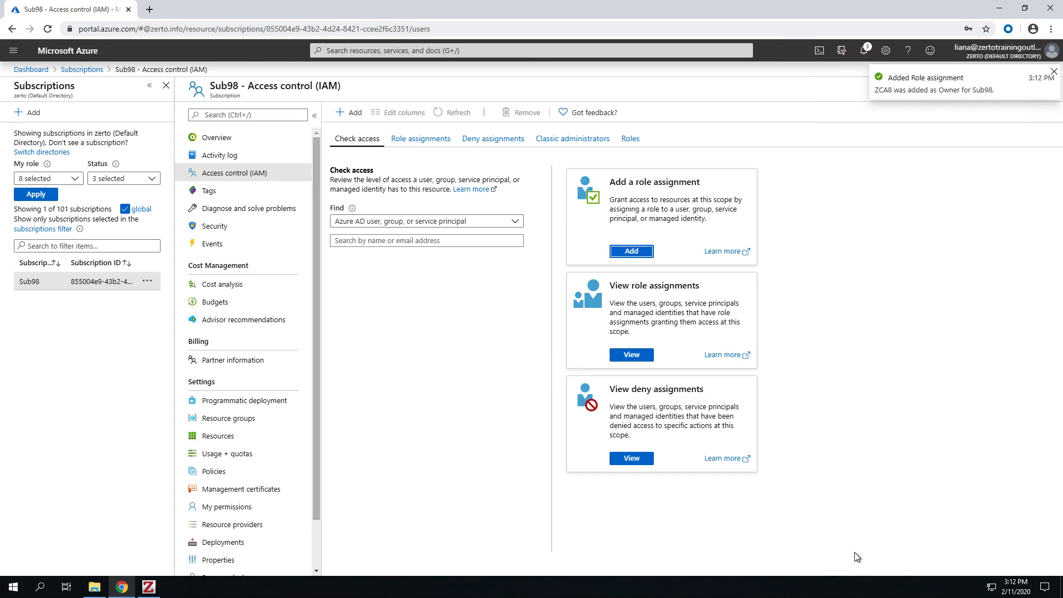
Step: Assign the Storage Blob Data Contributor role on Sub98 to the user-assigned managed identity ZCA8
left_click(634, 253)
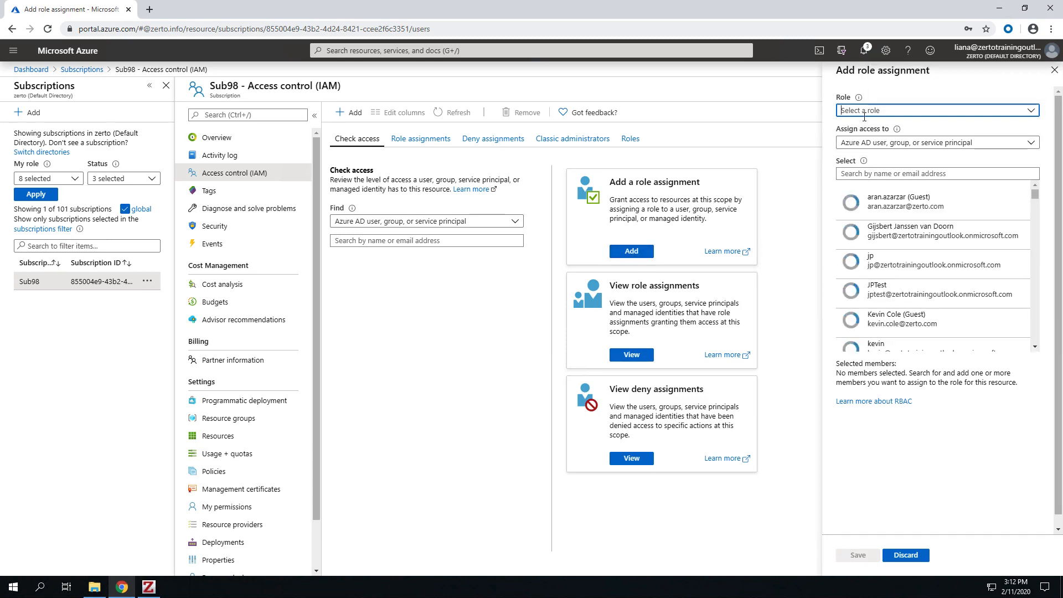
left_click(876, 109)
type("storage blo")
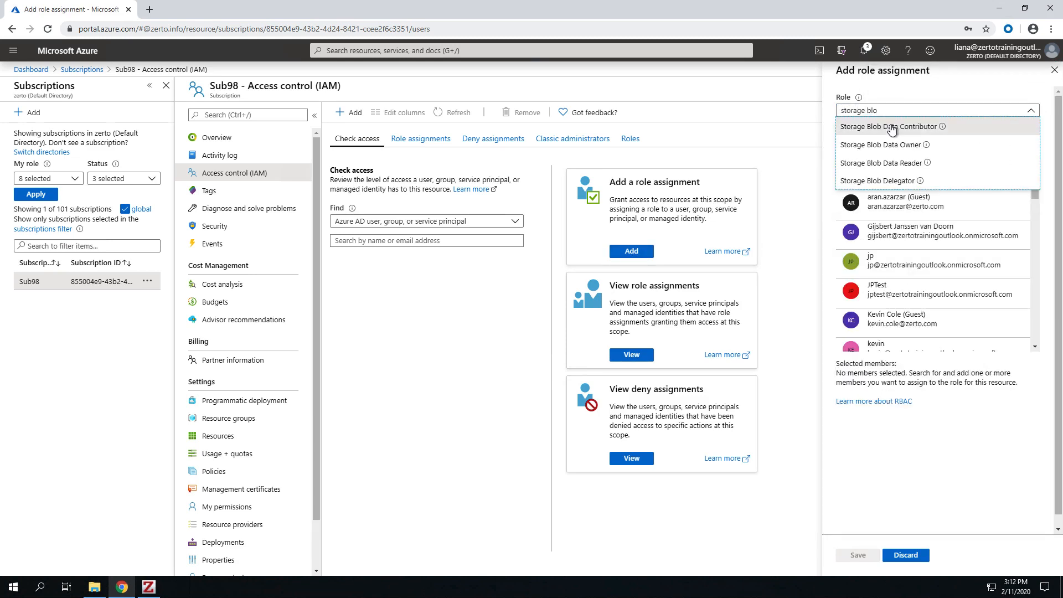
left_click(889, 126)
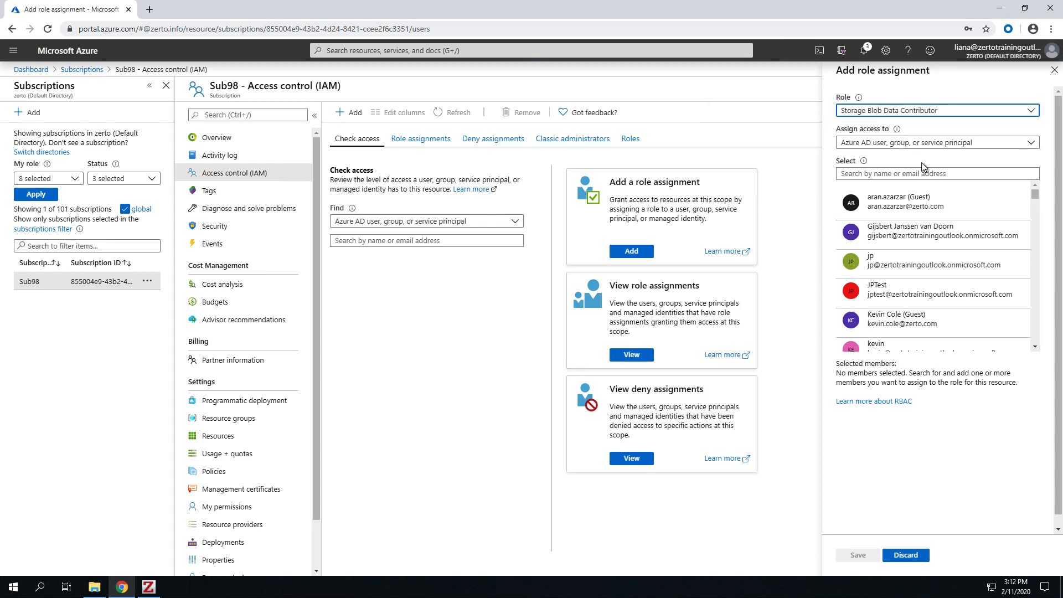
left_click(919, 145)
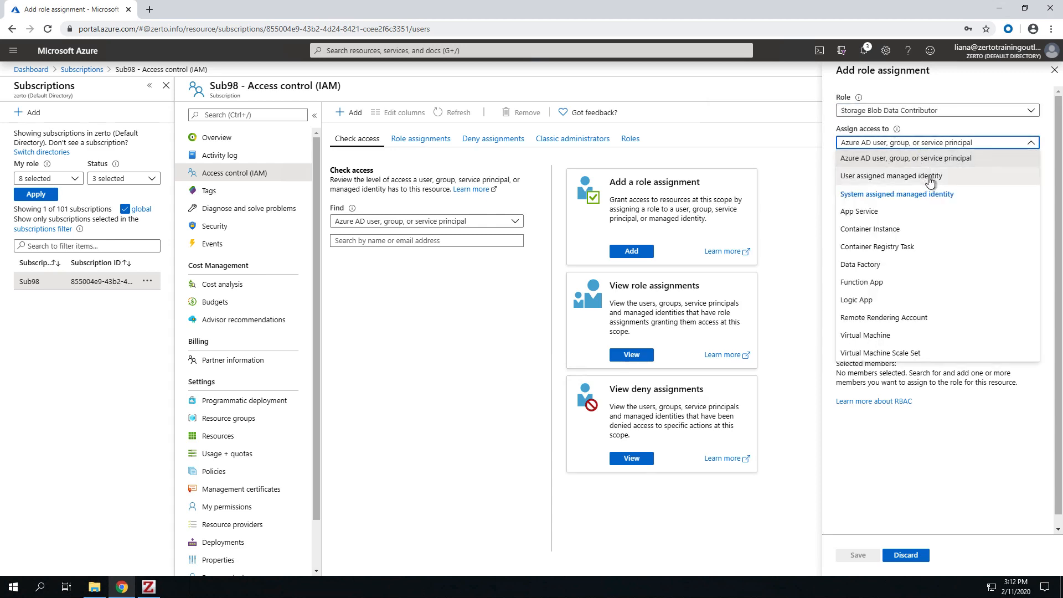
left_click(926, 177)
left_click(944, 242)
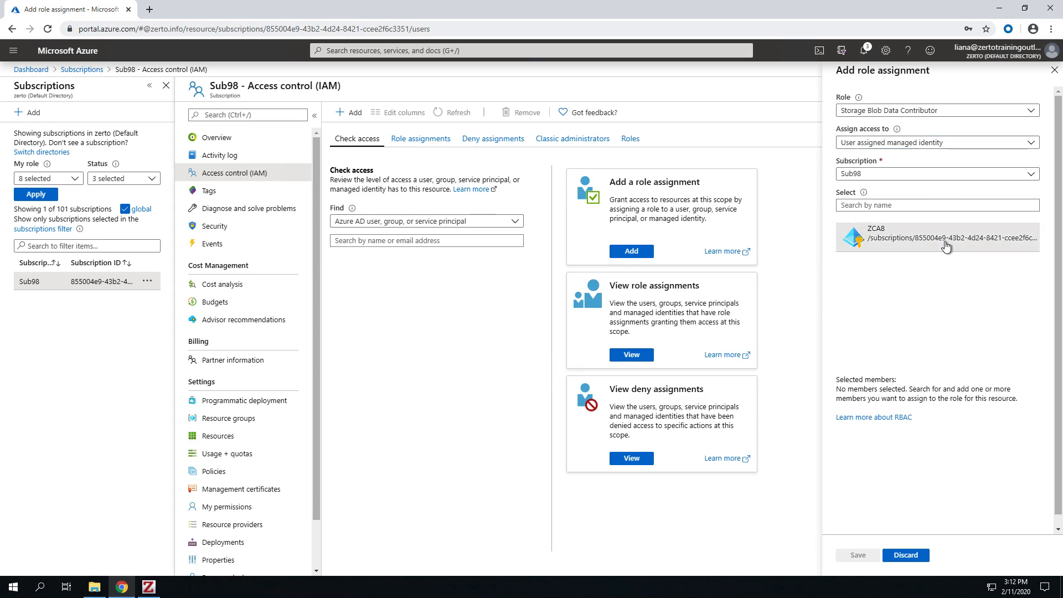
left_click(946, 246)
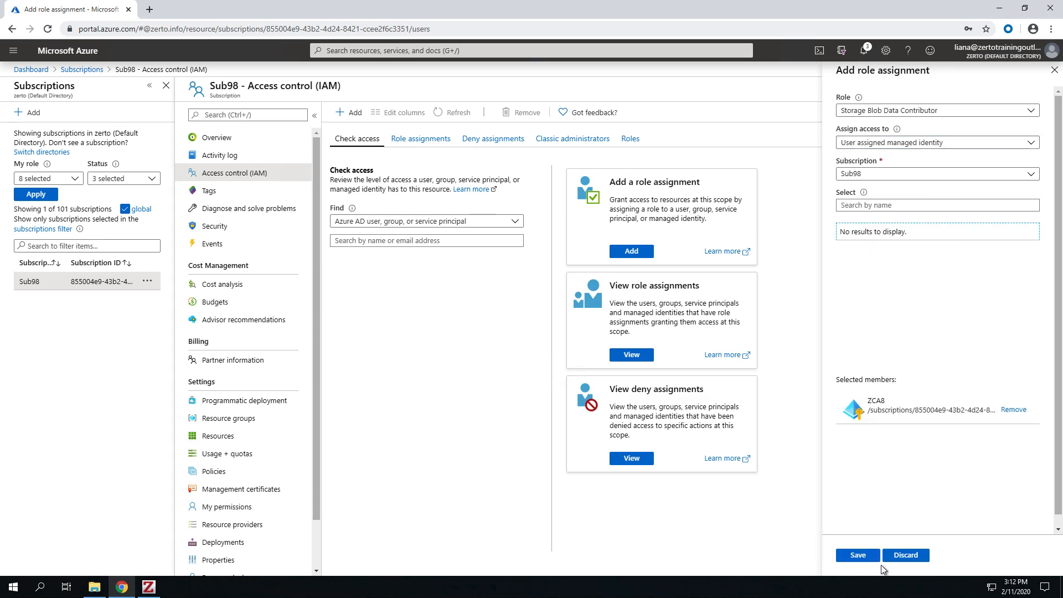
left_click(867, 559)
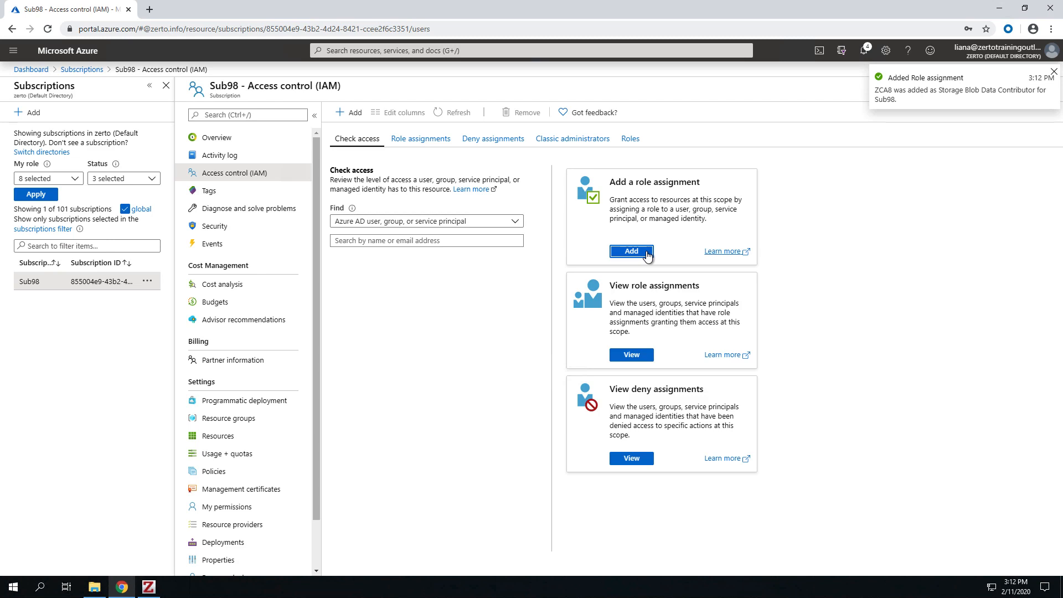
Step: Assign the Storage Queue Data Contributor role on Sub98 to the user-assigned managed identity ZCA8
left_click(632, 251)
type("s")
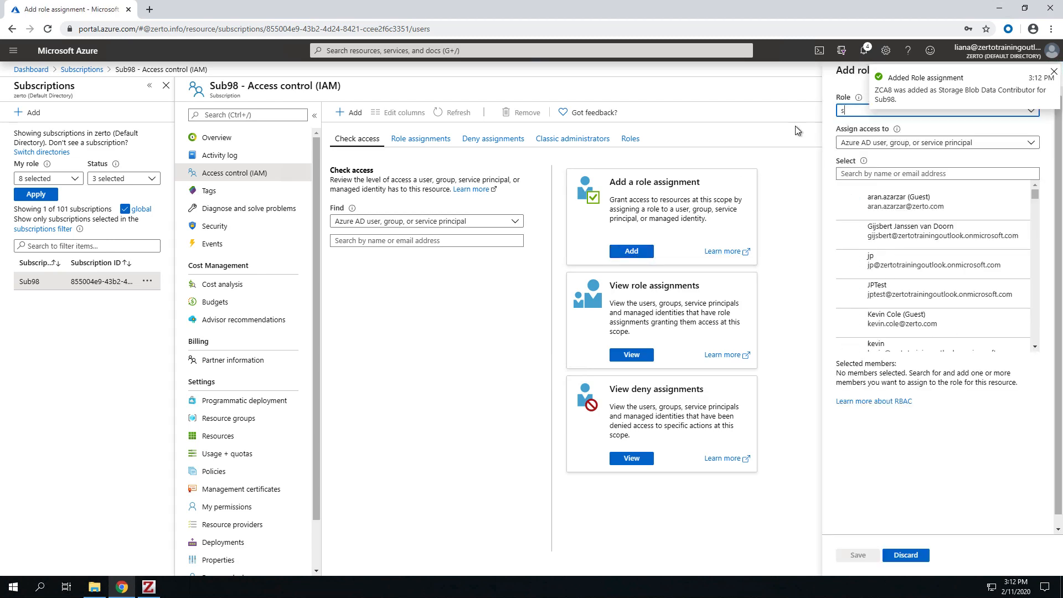
type("torage q")
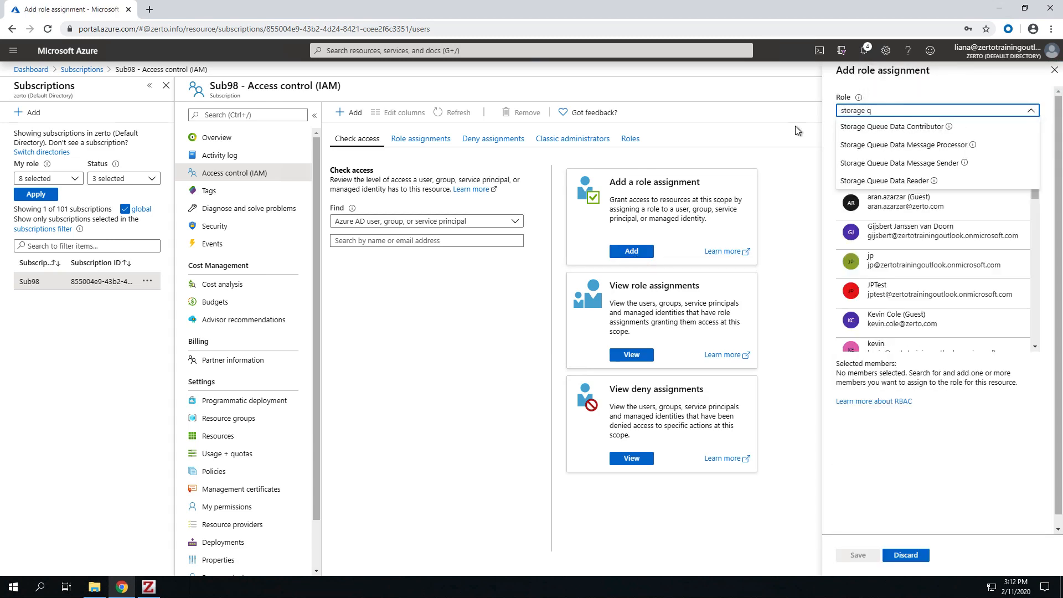
left_click(845, 127)
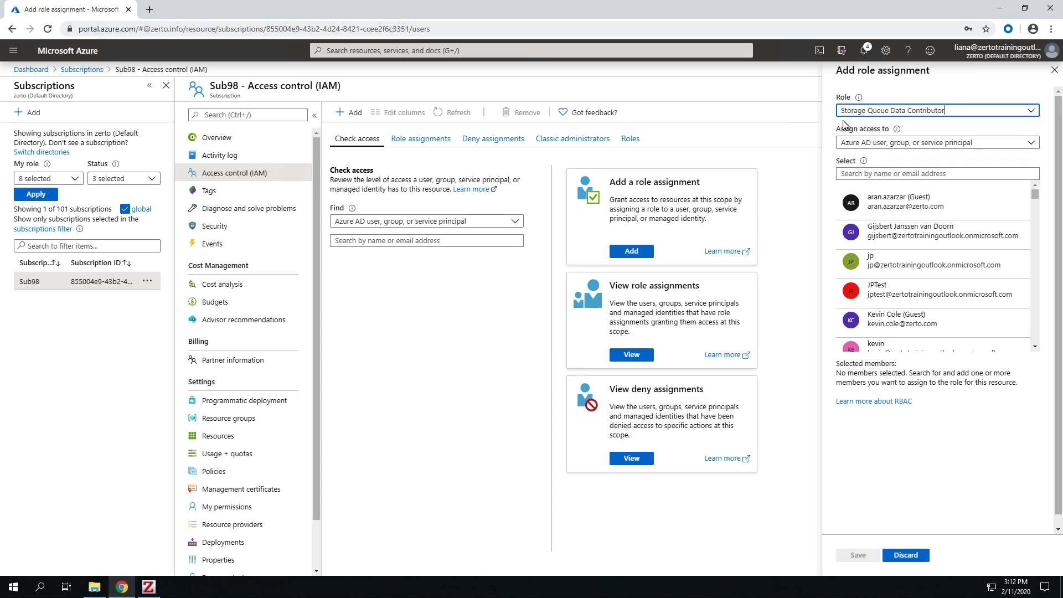
left_click(853, 143)
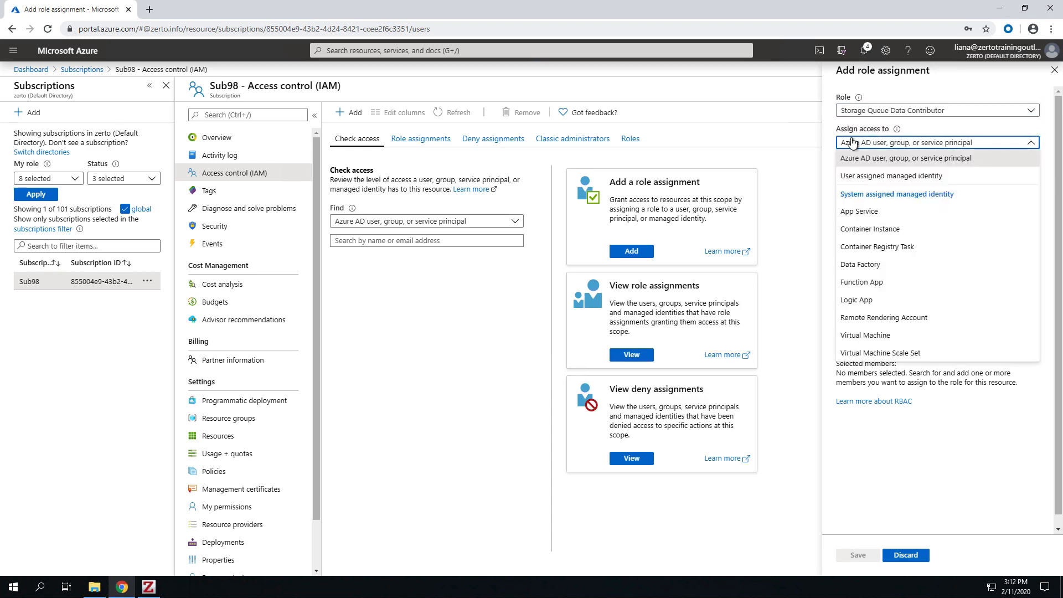
left_click(876, 176)
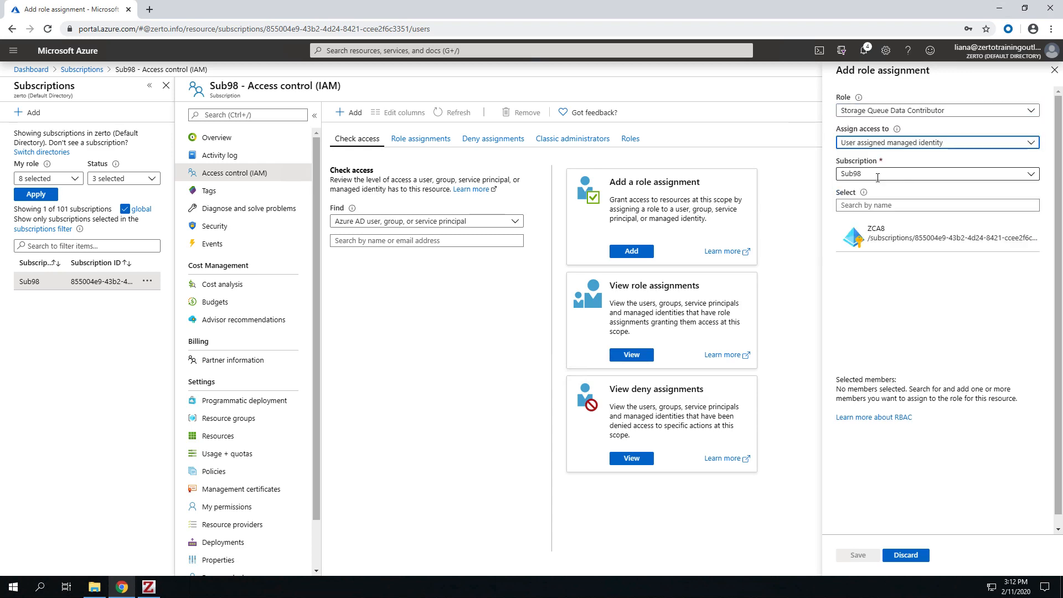
left_click(898, 244)
left_click(865, 560)
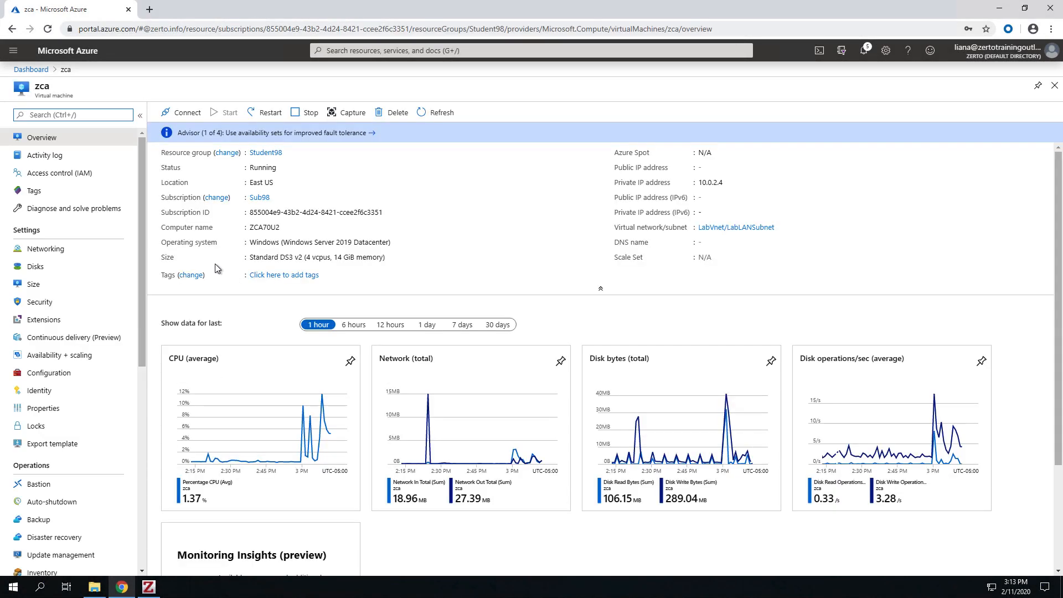
Step: Attach the user-assigned managed identity ZCA8 from subscription Sub98 to the zca virtual machine
left_click(94, 394)
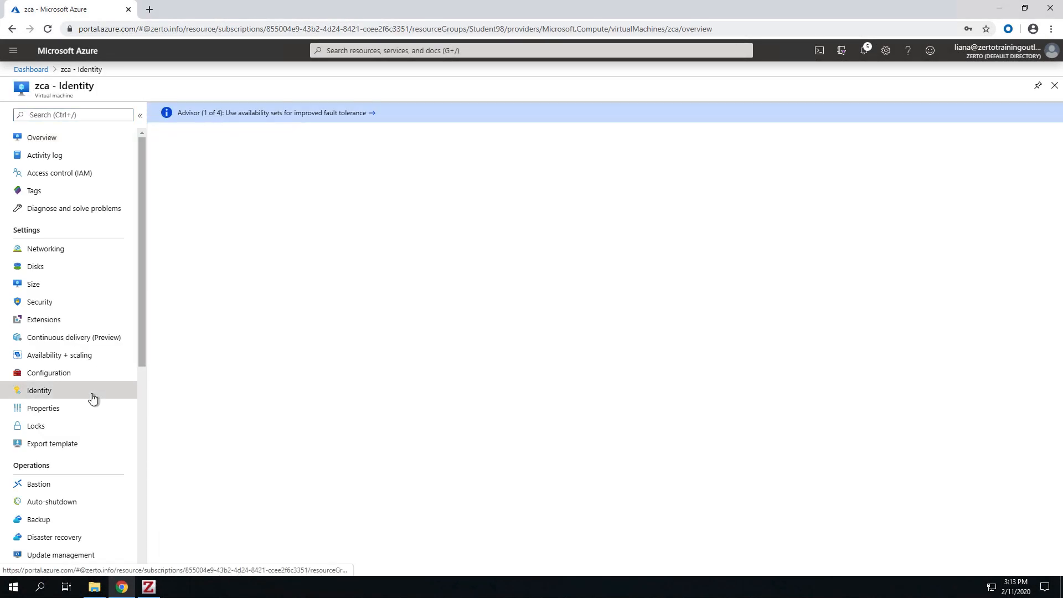
left_click(274, 118)
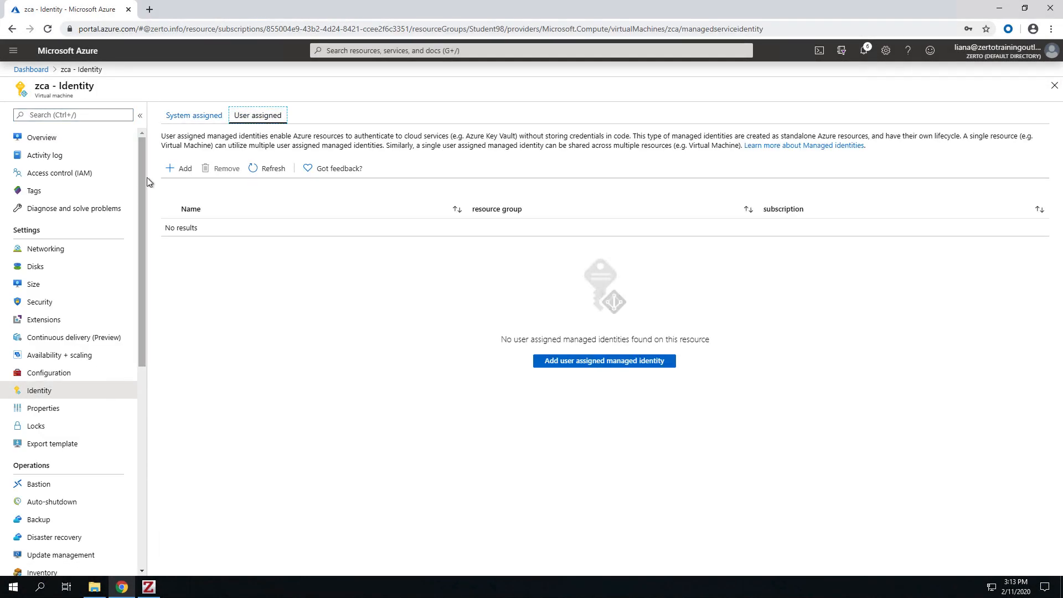
left_click(180, 170)
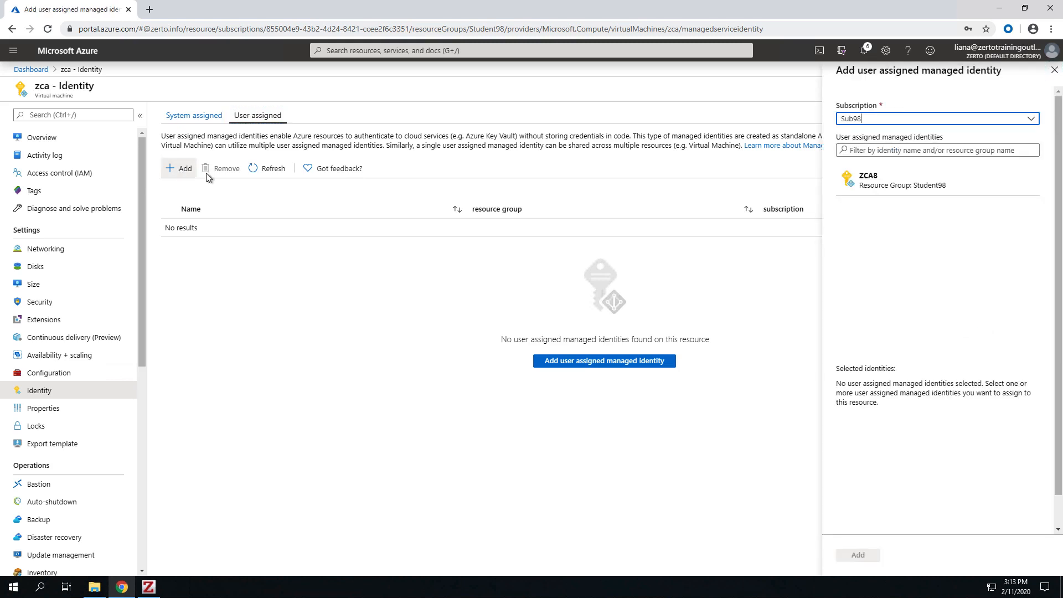
left_click(896, 189)
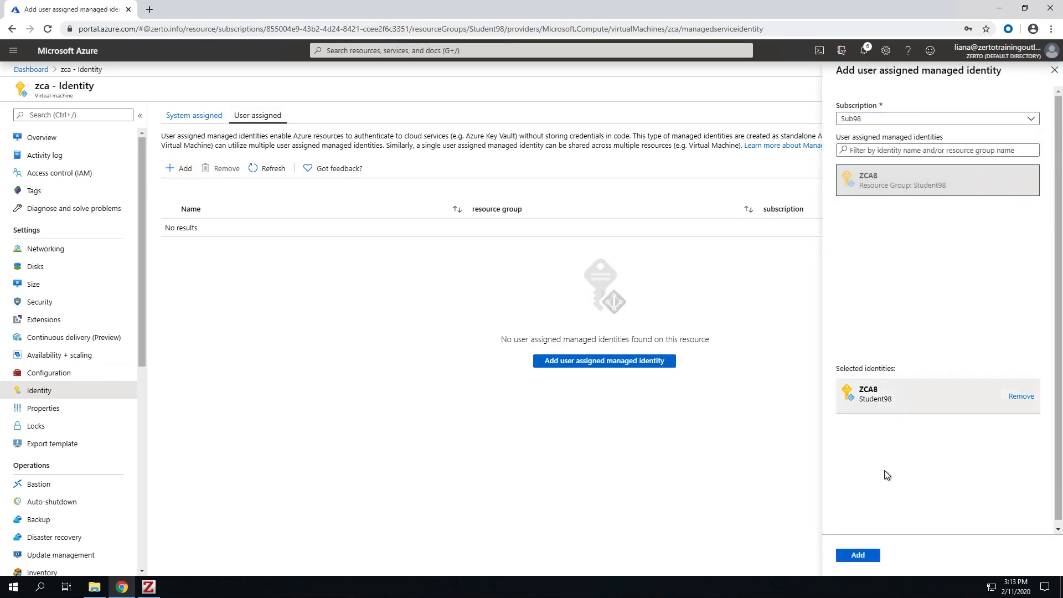
left_click(858, 555)
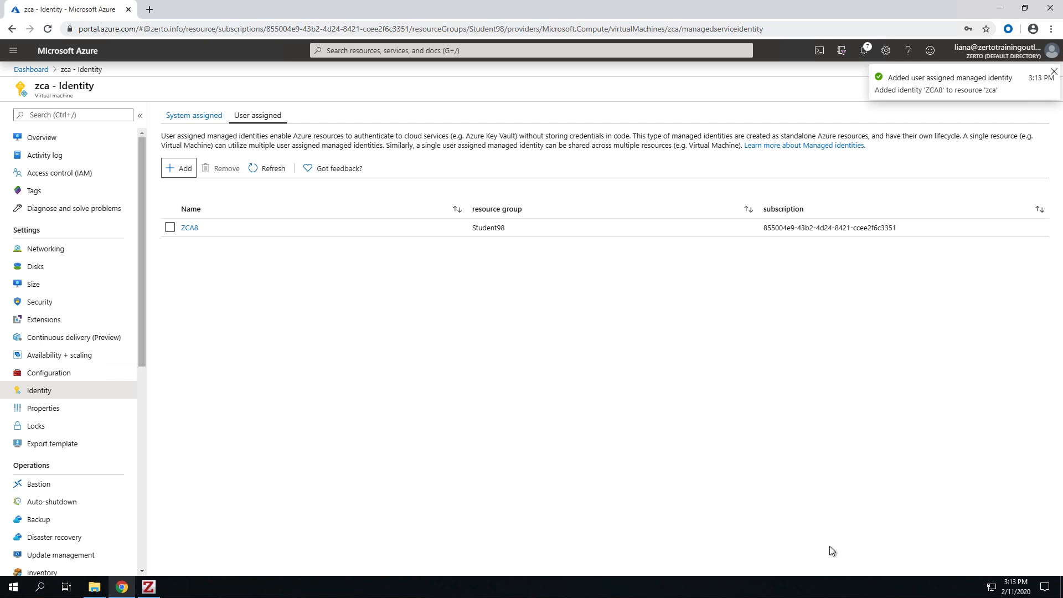
left_click(332, 304)
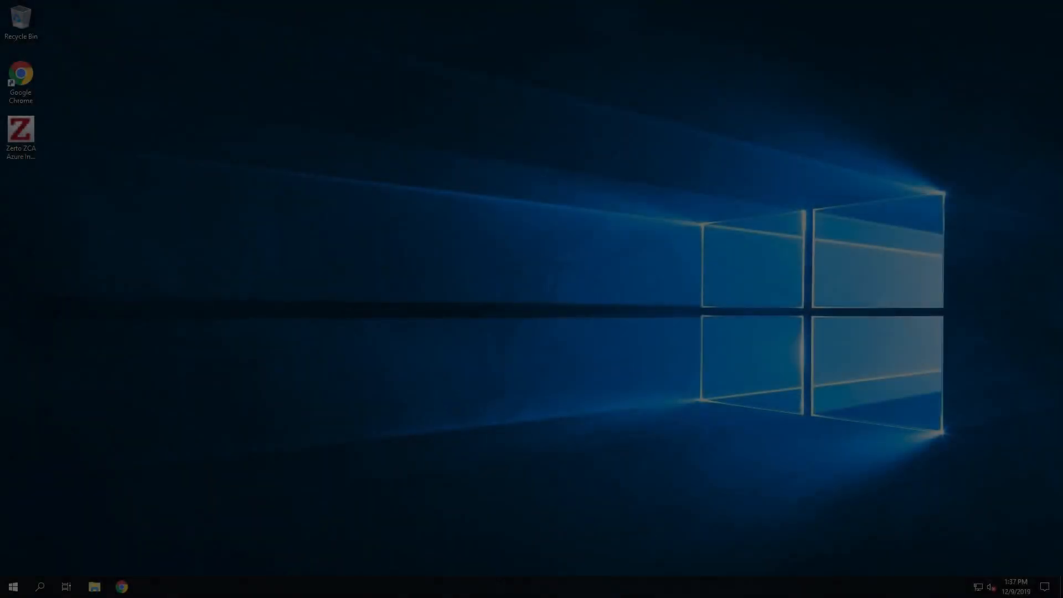
Step: Start the Zerto ZCA Azure installer on the desktop, accept the license agreement and proceed with the Express Installation type
double_click(35, 135)
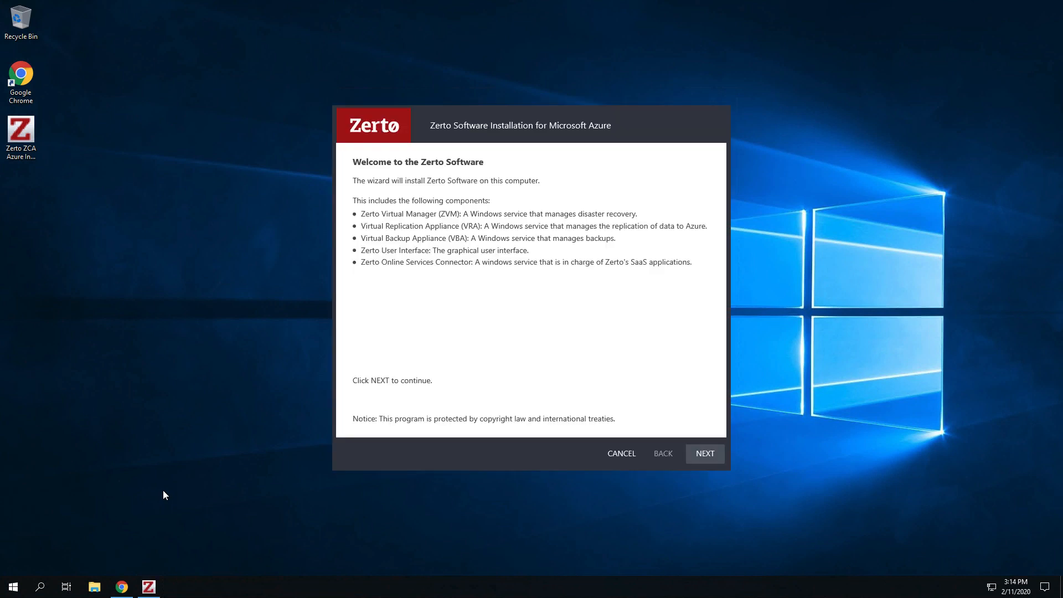
left_click(713, 458)
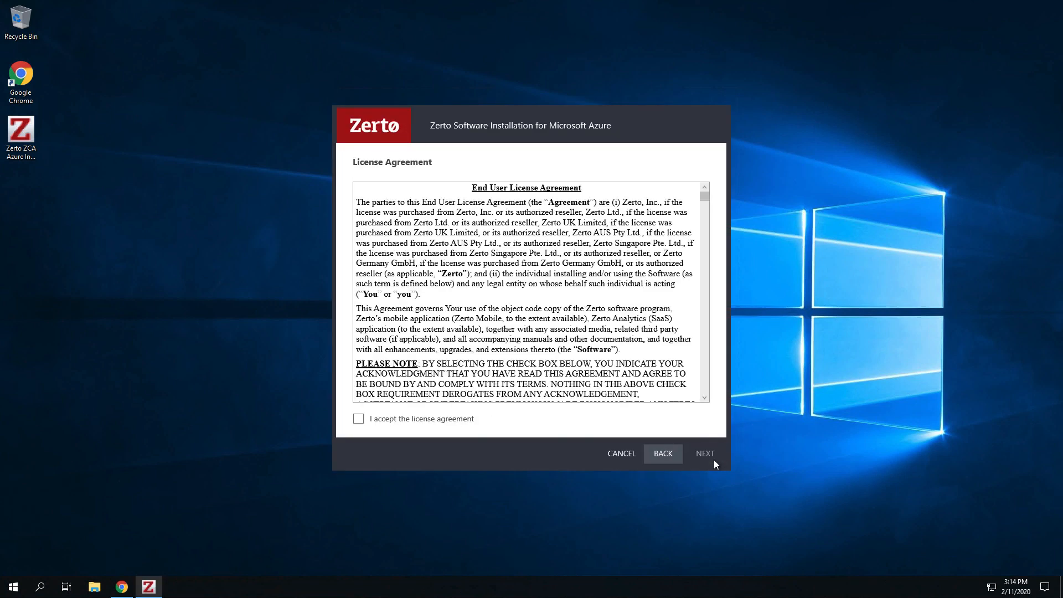
left_click(441, 422)
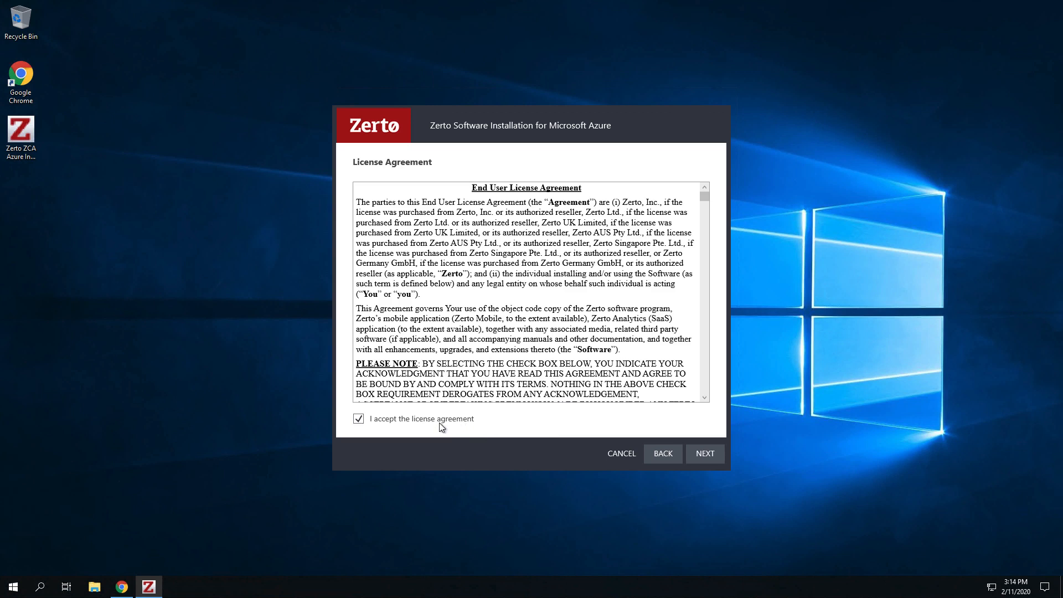
left_click(710, 458)
left_click(711, 457)
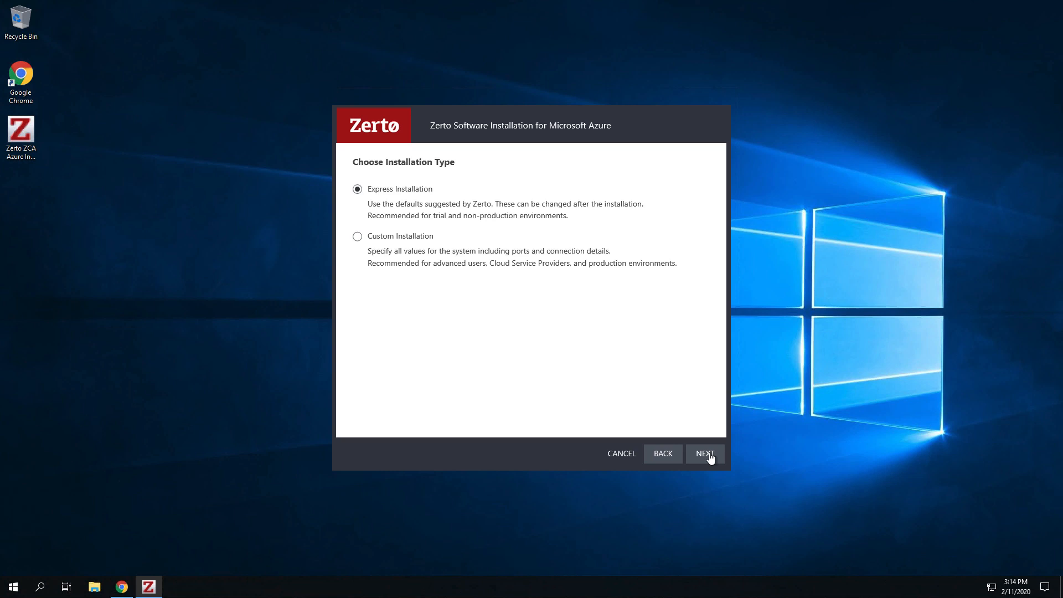
left_click(710, 456)
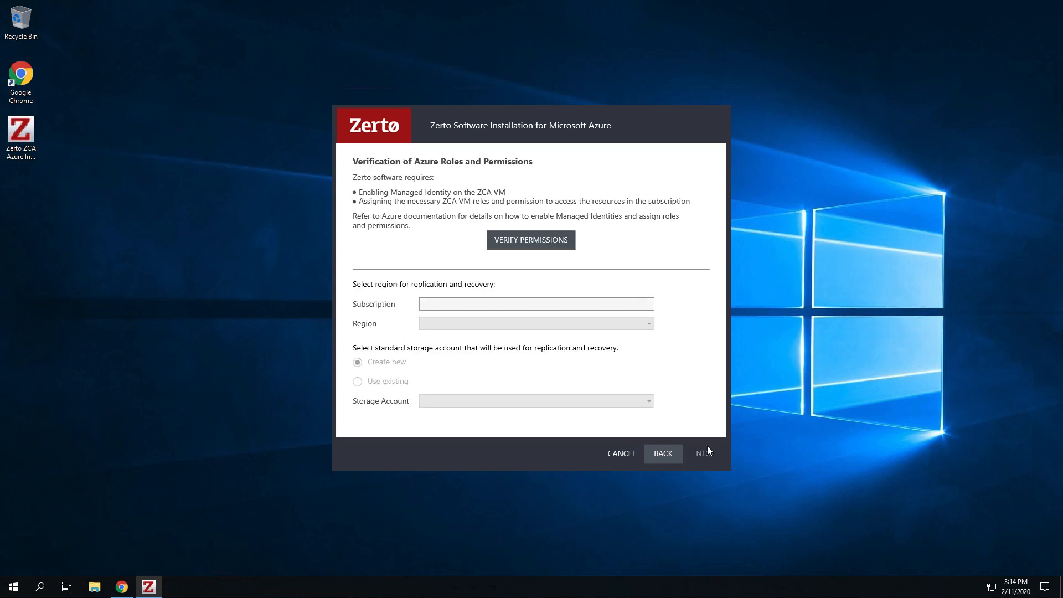
Step: Verify the Azure roles and permissions, and choose to create a new standard storage account for replication and recovery
left_click(560, 243)
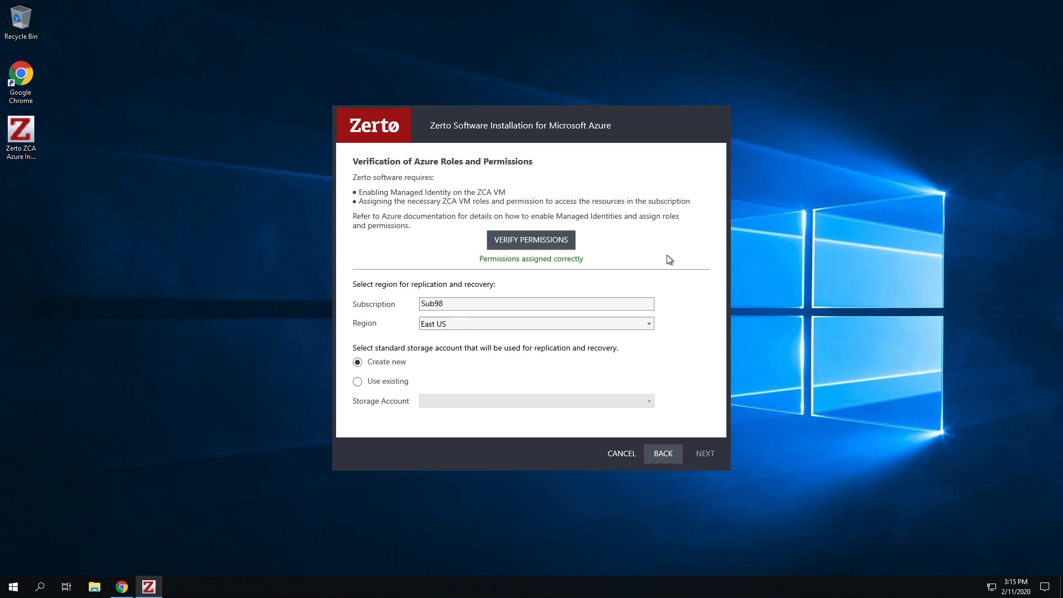
left_click(386, 365)
left_click(705, 453)
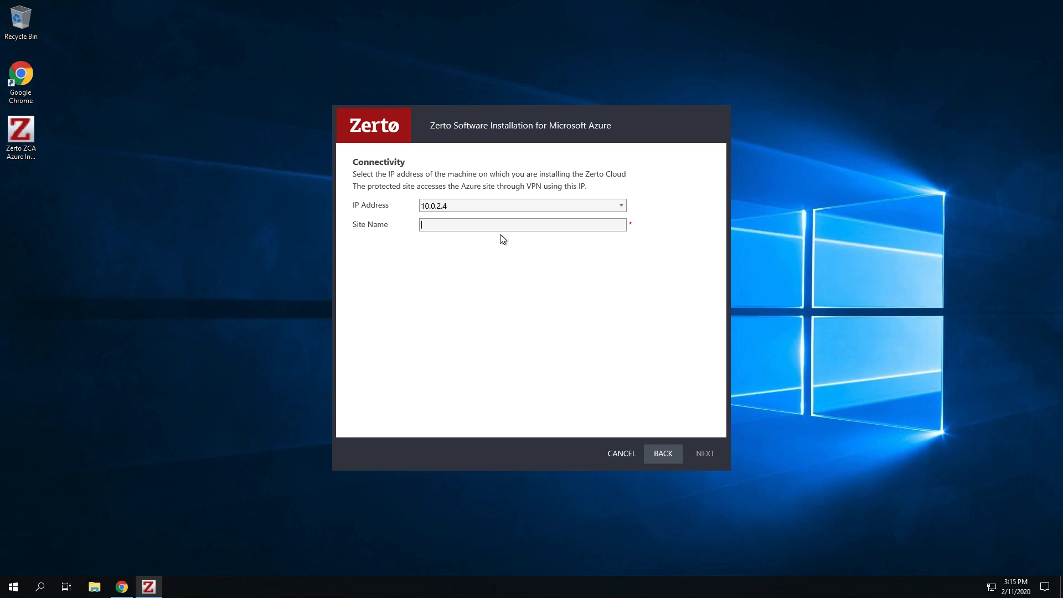
Step: Name the site Azure, keeping IP address 10.0.2.4, and run the installation from the validation page
type("Azure")
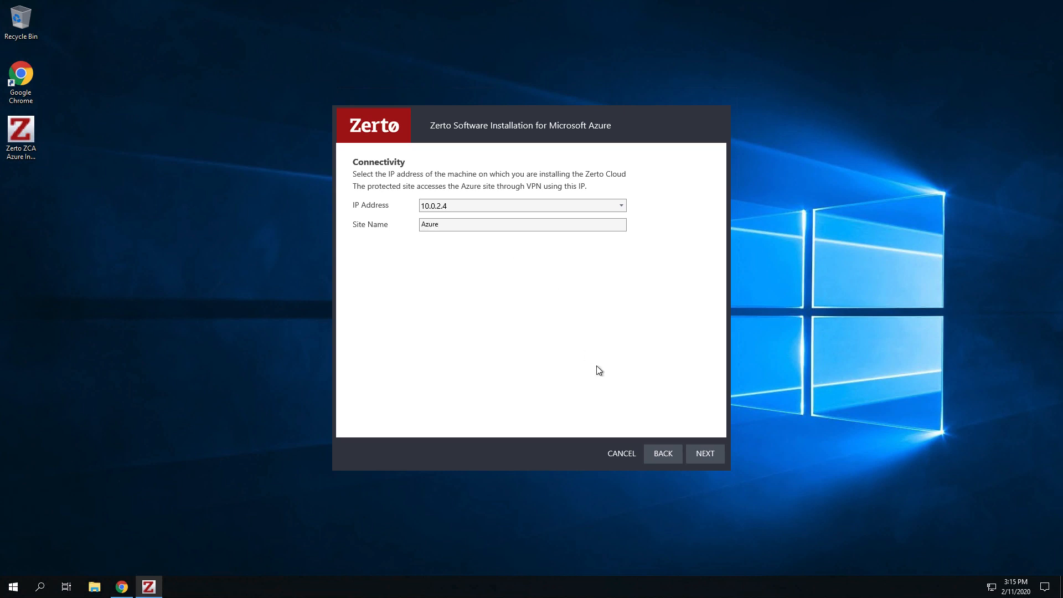
left_click(715, 464)
left_click(715, 464)
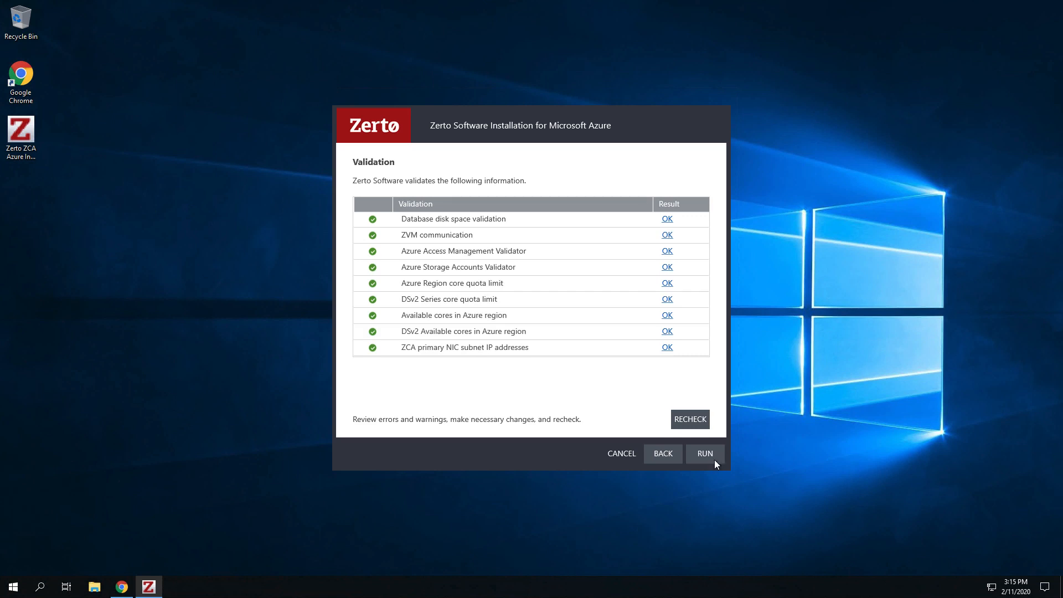
left_click(714, 461)
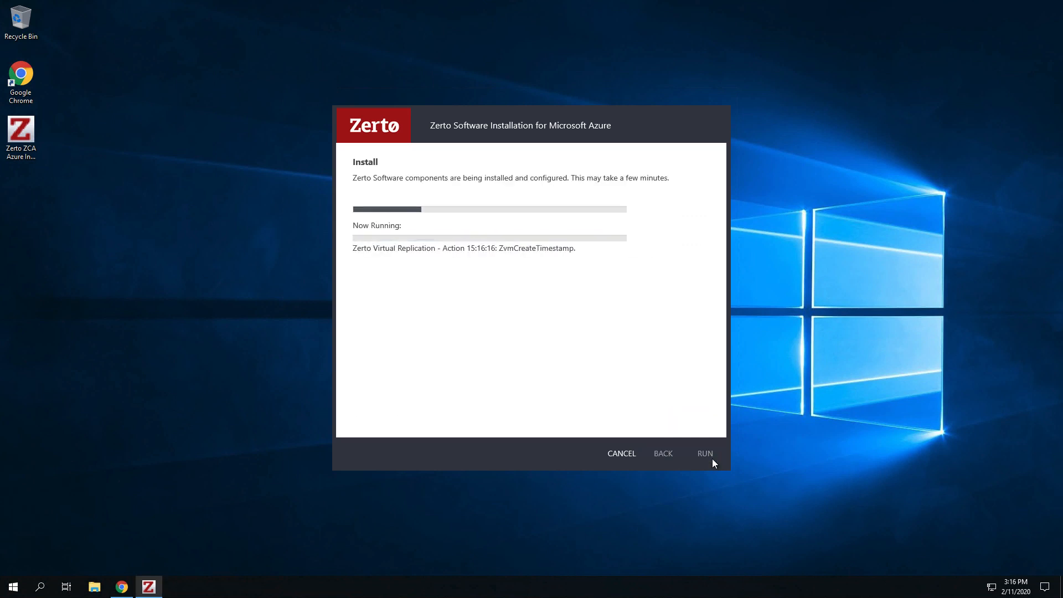